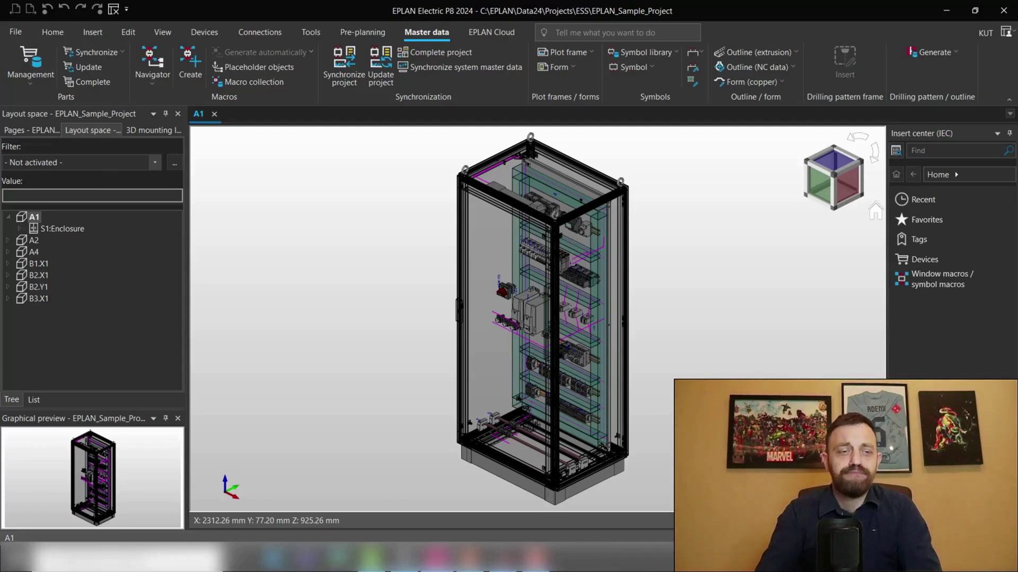
Open S1:Mounting panel from the S1:Enclosure tree, view it from the front, and show View options
left_click(19, 229)
double_click(82, 345)
left_click(828, 192)
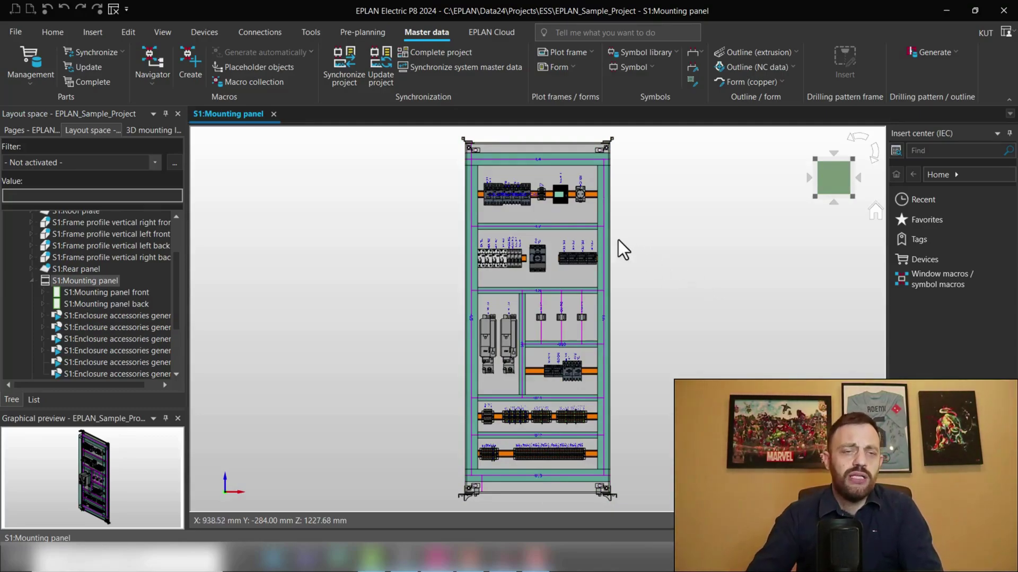
left_click(163, 33)
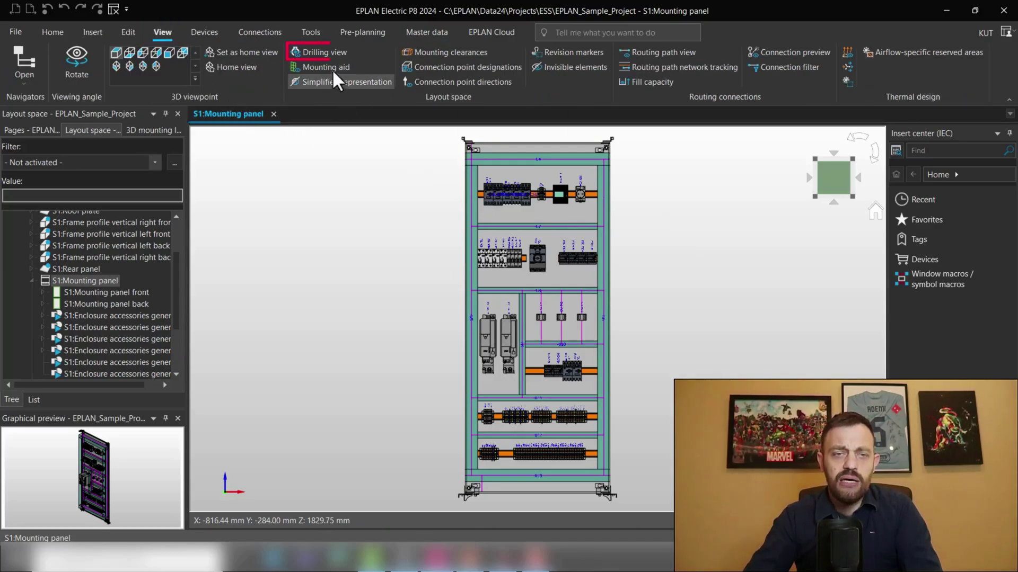
Turn on Drilling view and zoom in on the top wire duct -U4 (RIT.8800752)
left_click(324, 53)
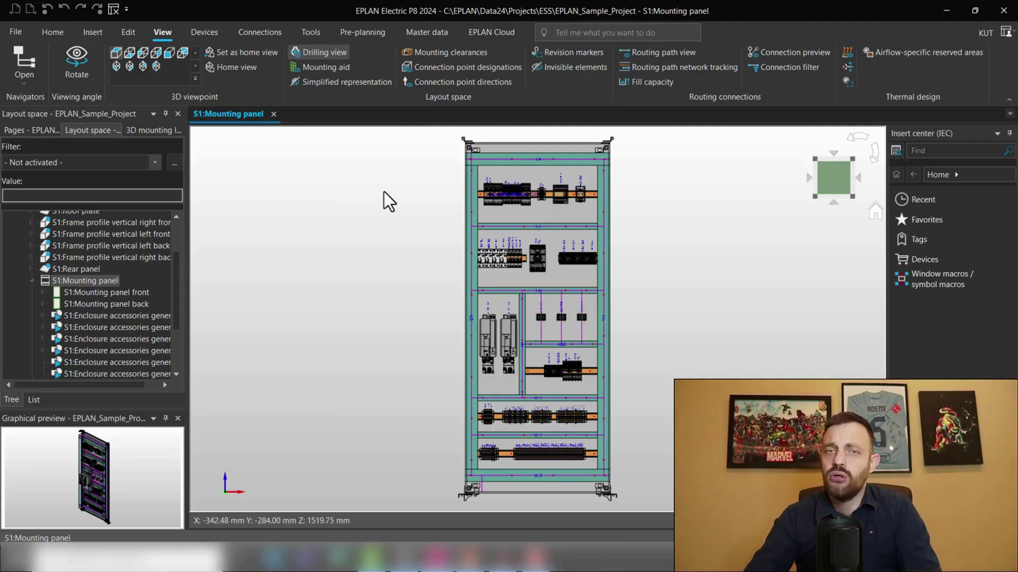
scroll(586, 185, "up", 3)
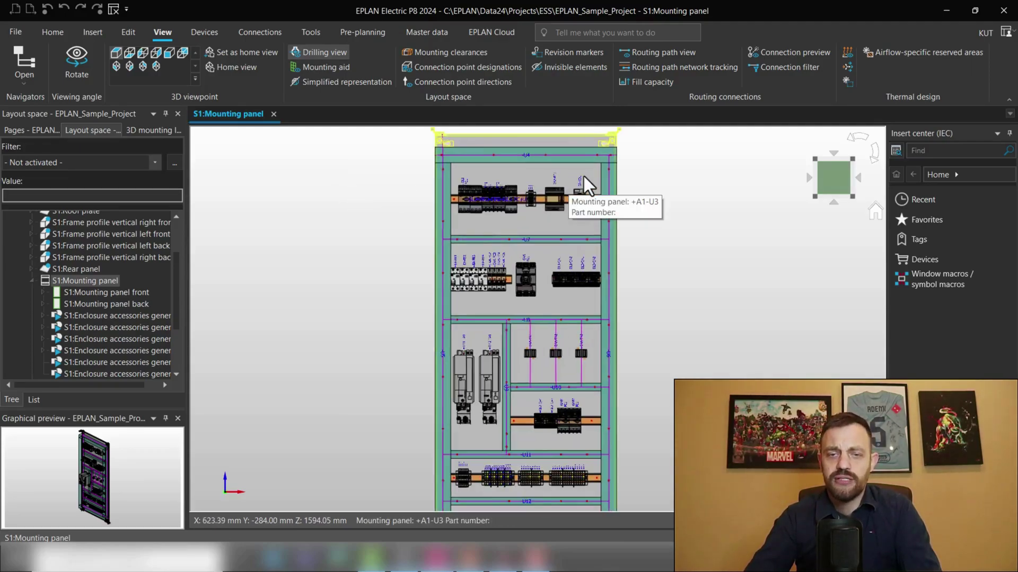
scroll(580, 254, "up", 2)
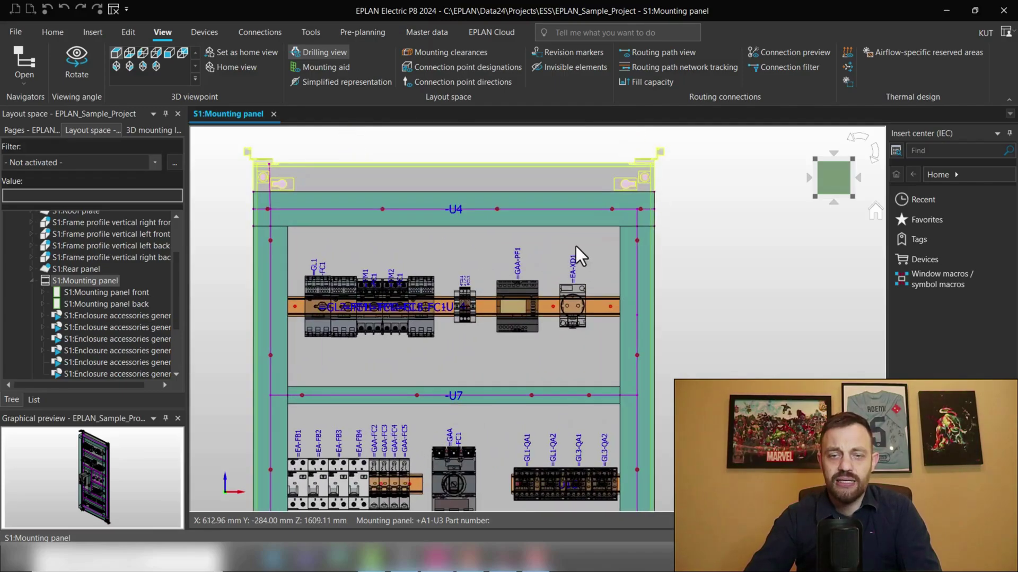
scroll(595, 254, "up", 1)
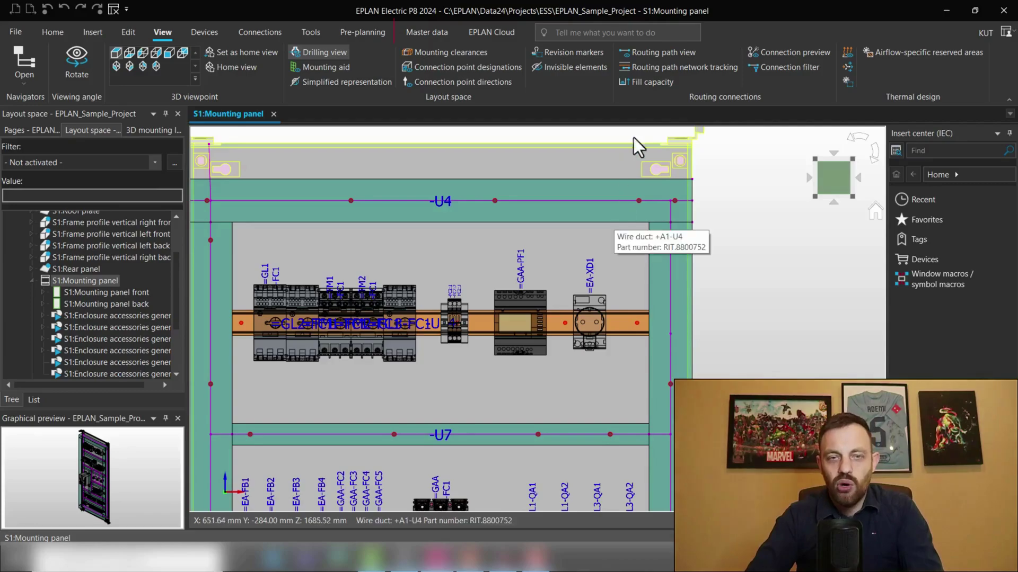
Open Parts management from Master data and collapse the drilling pattern branch
left_click(434, 34)
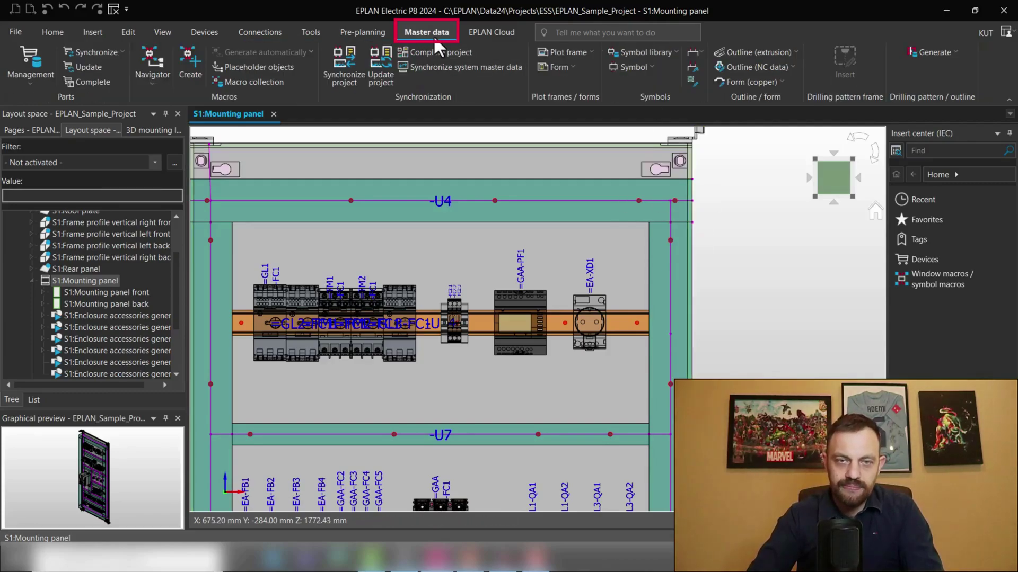
left_click(25, 61)
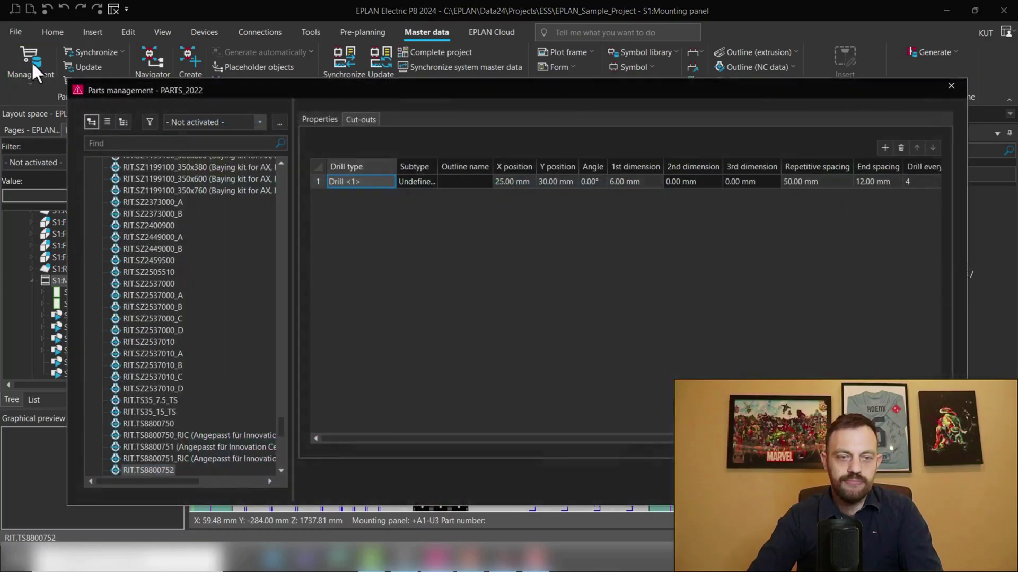
scroll(249, 319, "up", 15)
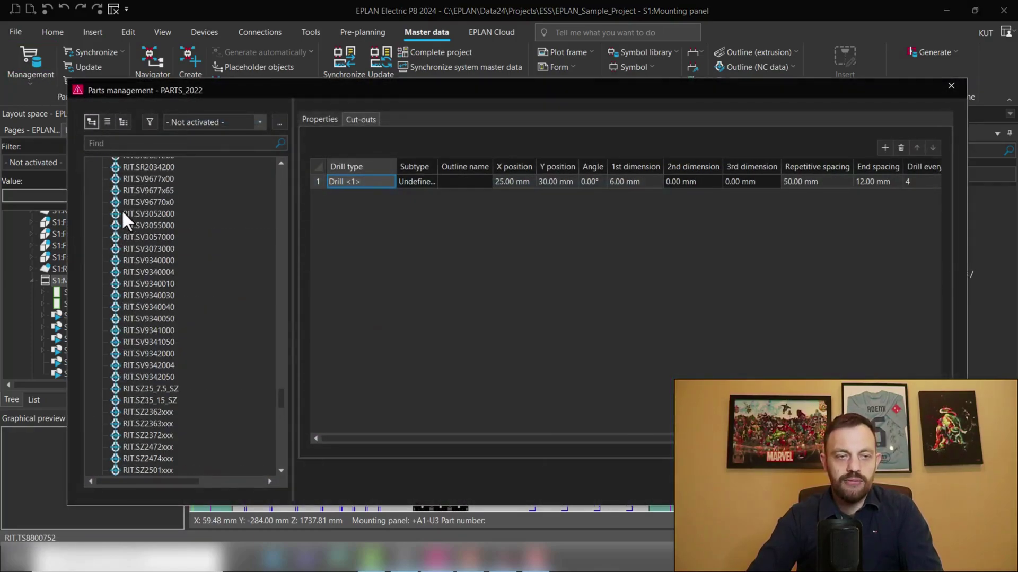
left_click_drag(278, 382, 280, 171)
left_click(91, 198)
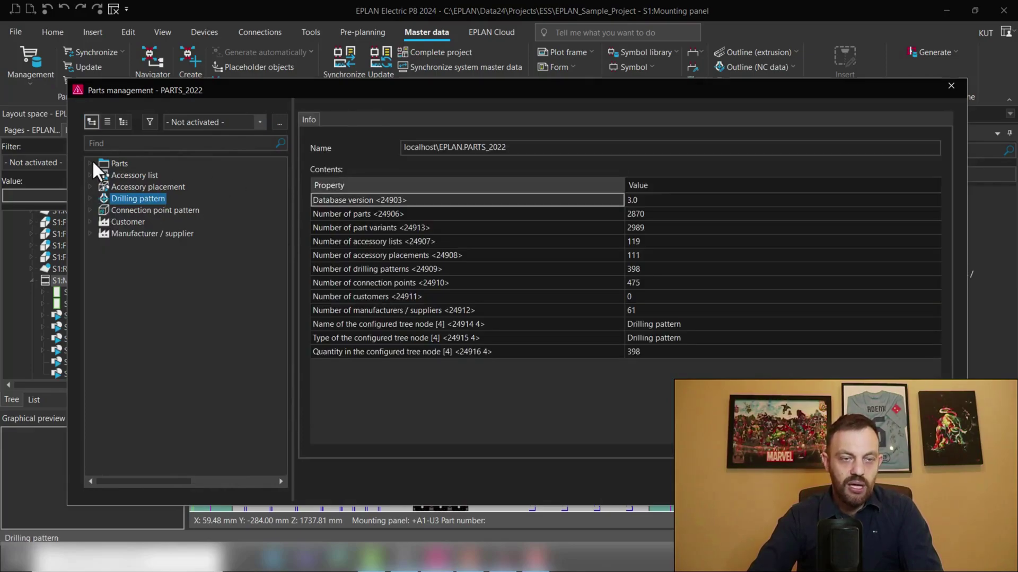
Expand Parts > Mechanics > Component > Cable ducts > General > RIT in the tree
left_click(89, 162)
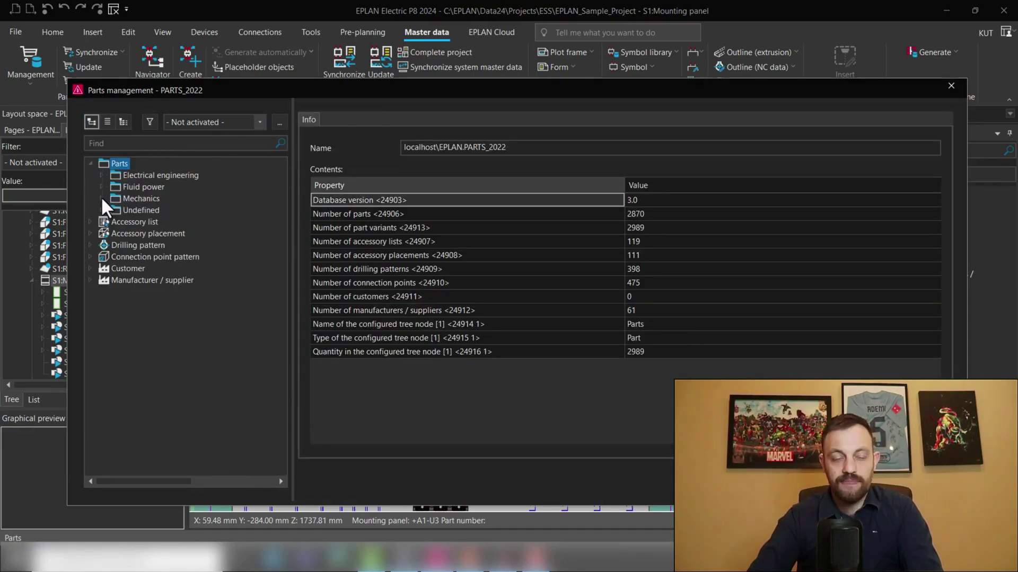
left_click(101, 199)
left_click(113, 222)
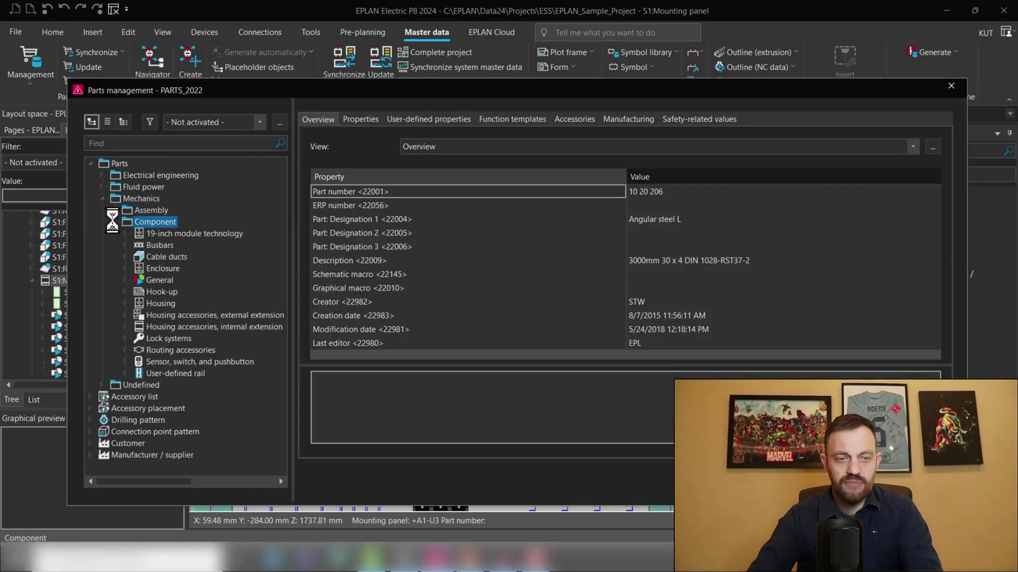
left_click(126, 255)
left_click(135, 268)
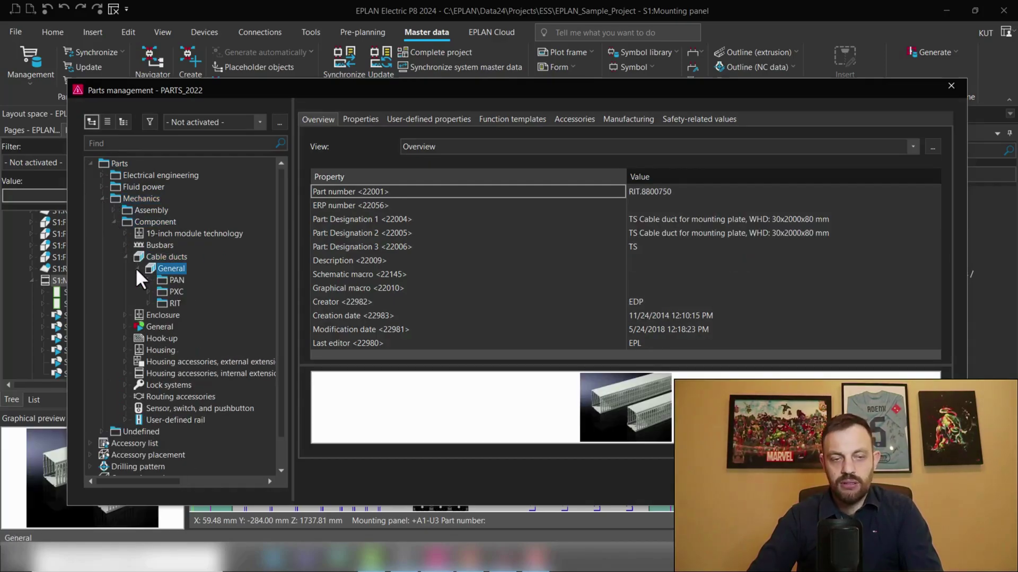
left_click(149, 303)
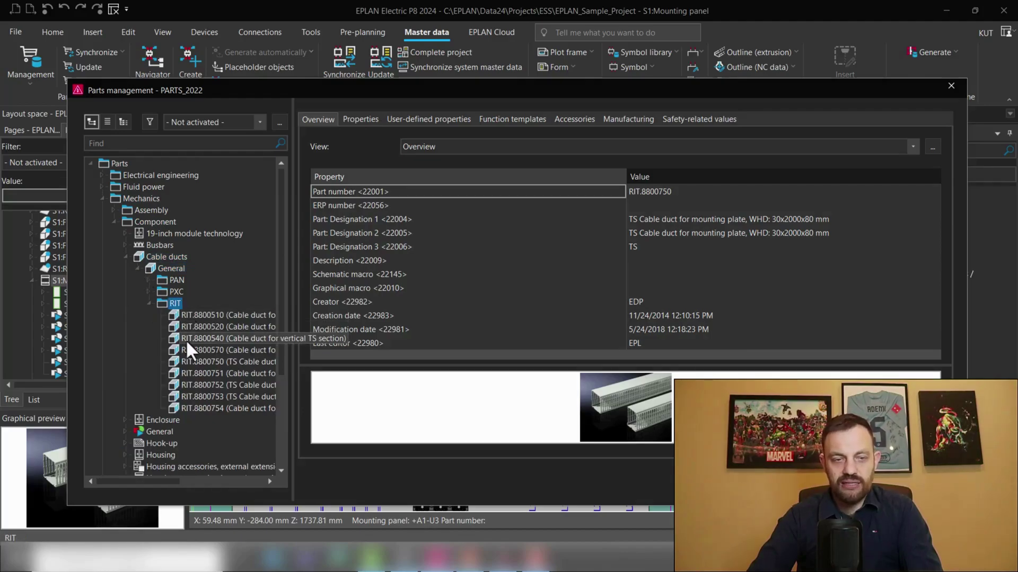
Select RIT.8800752 and show its Manufacturing data: drilling pattern RIT.TS8800752 with 0.00 mm offsets
left_click(208, 386)
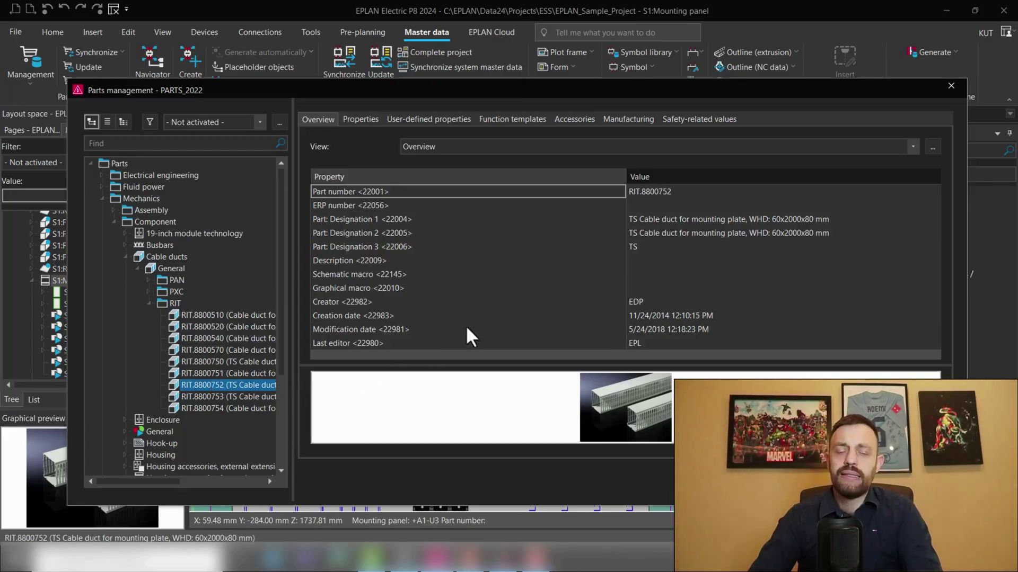
left_click(611, 119)
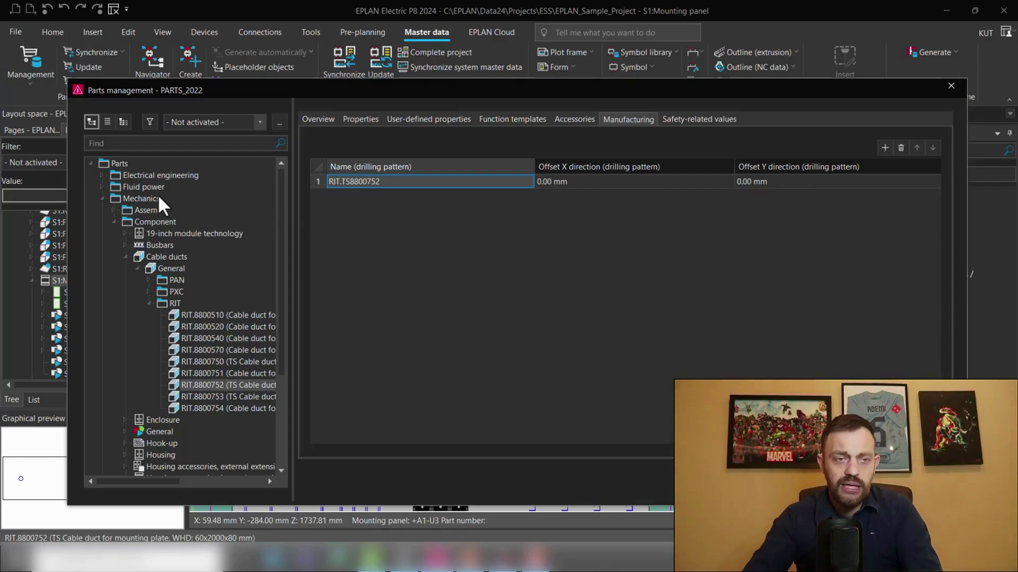
Collapse the Parts tree, list all drilling patterns, and select RIT.TS8800752 to show its properties
left_click(91, 164)
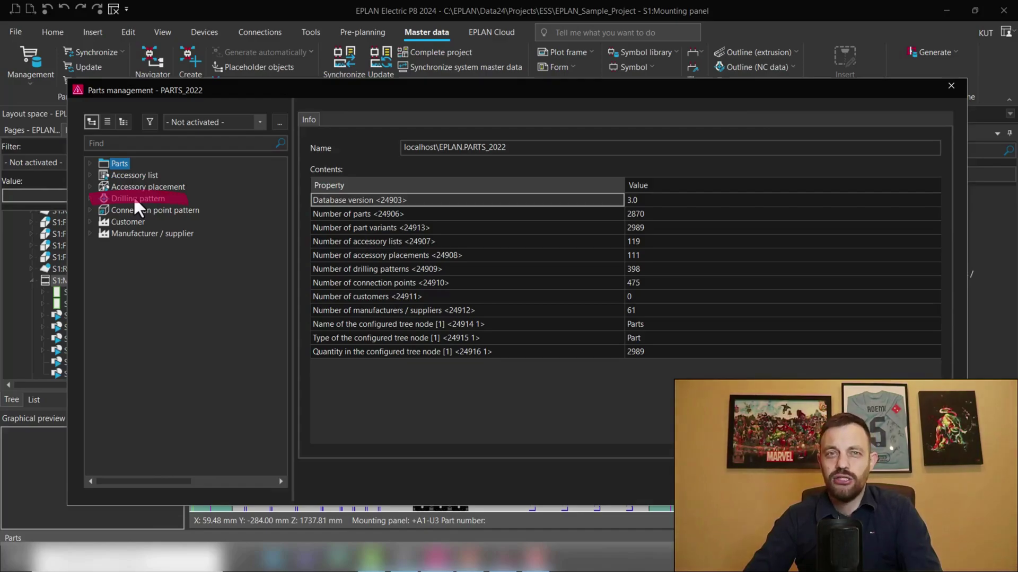
left_click(90, 199)
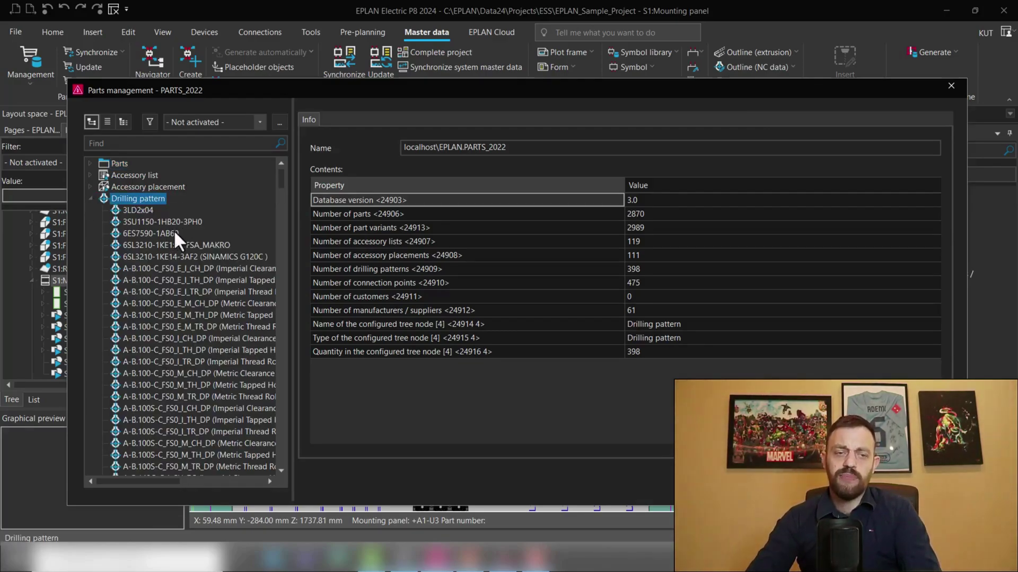
scroll(175, 233, "down", 1)
scroll(173, 230, "down", 6)
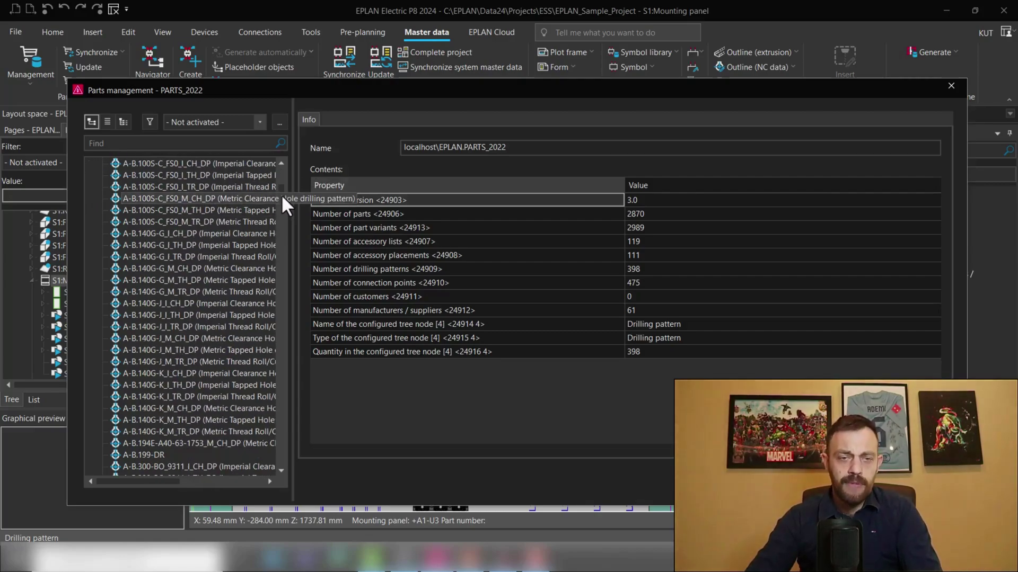
left_click_drag(280, 187, 270, 348)
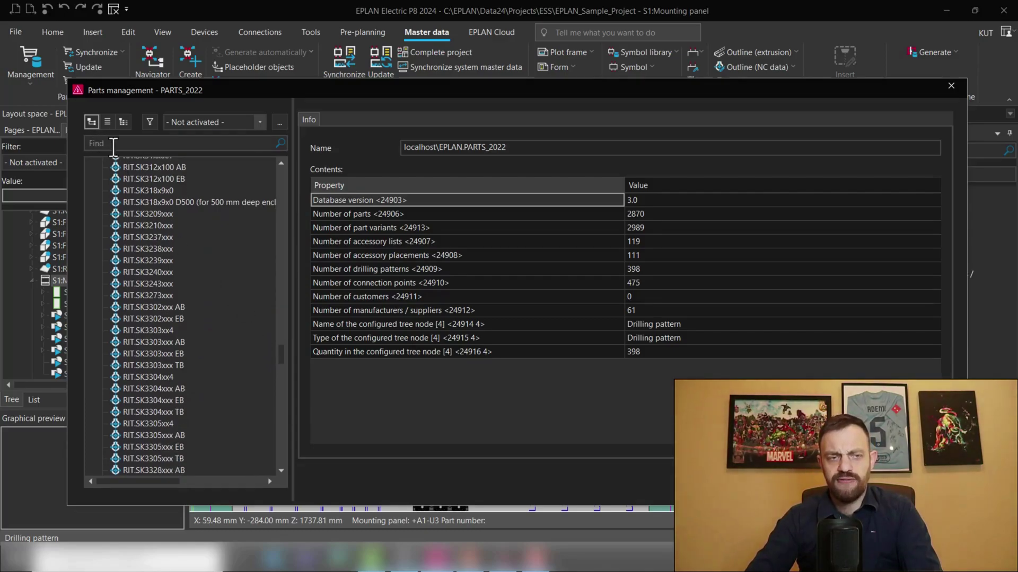
scroll(205, 332, "down", 15)
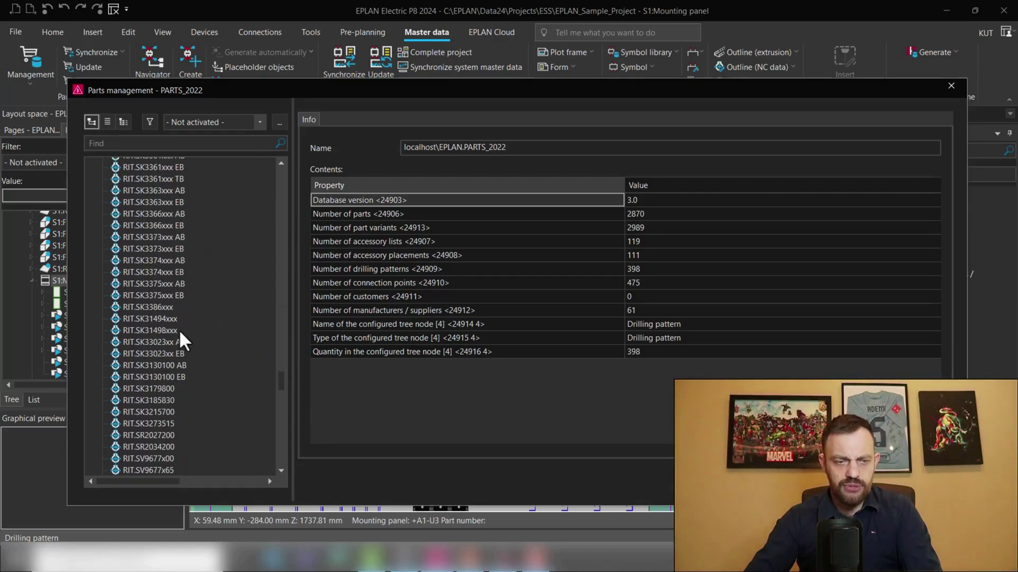
scroll(180, 334, "down", 15)
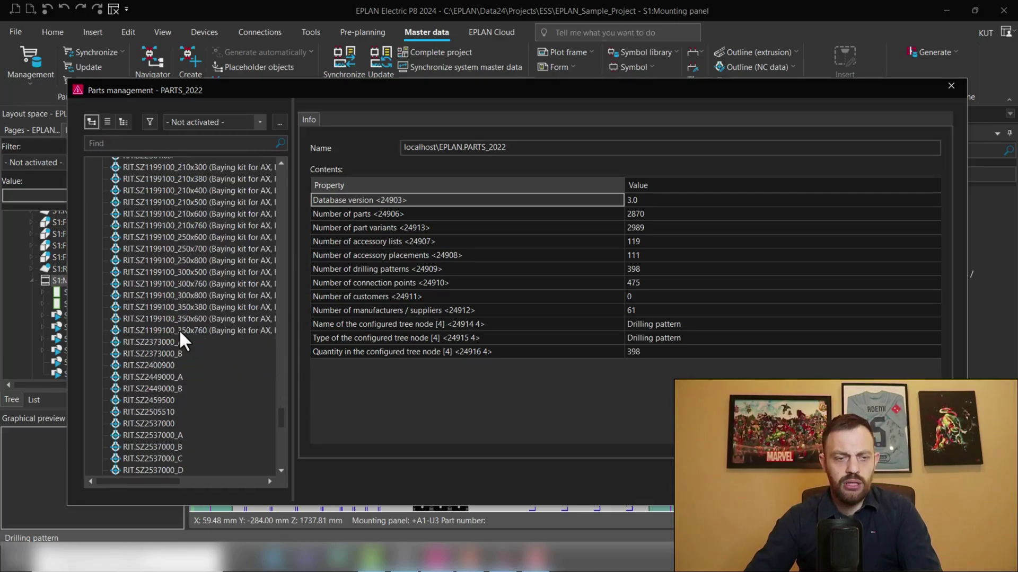
left_click(144, 334)
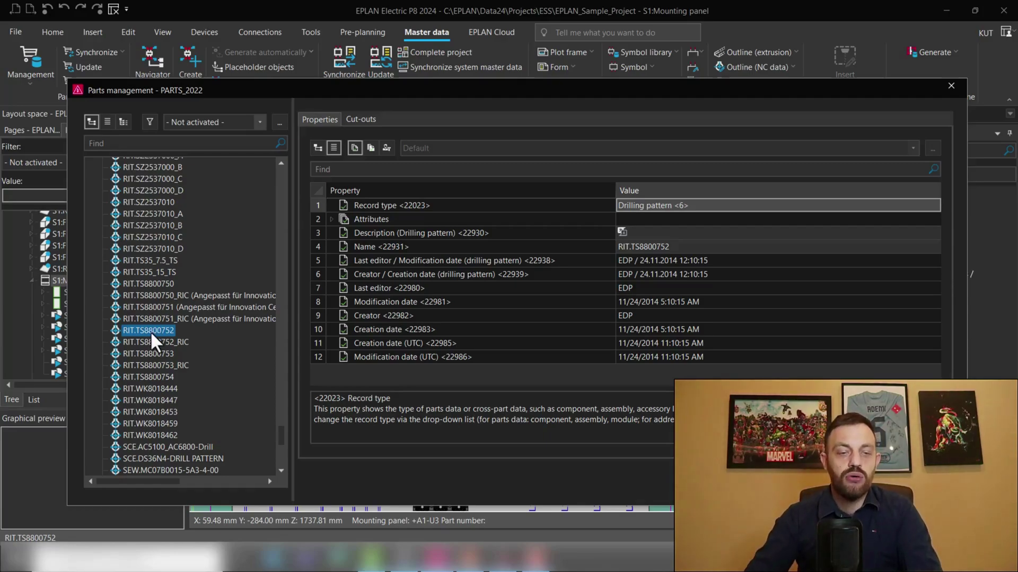
right_click(148, 320)
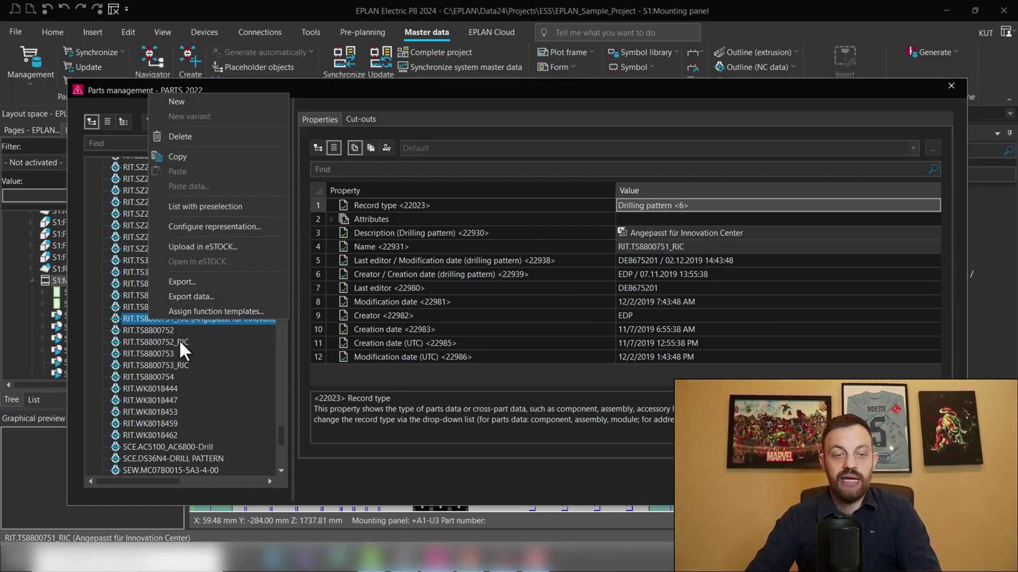
left_click(159, 330)
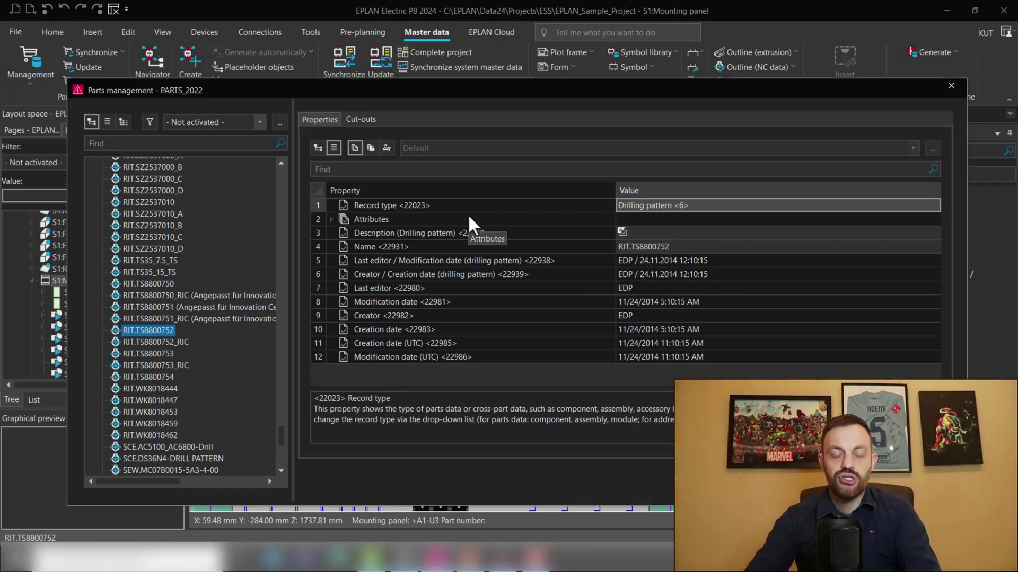
Show RIT.TS8800752's Cut-outs table and list the drill types available for row 1
left_click(363, 120)
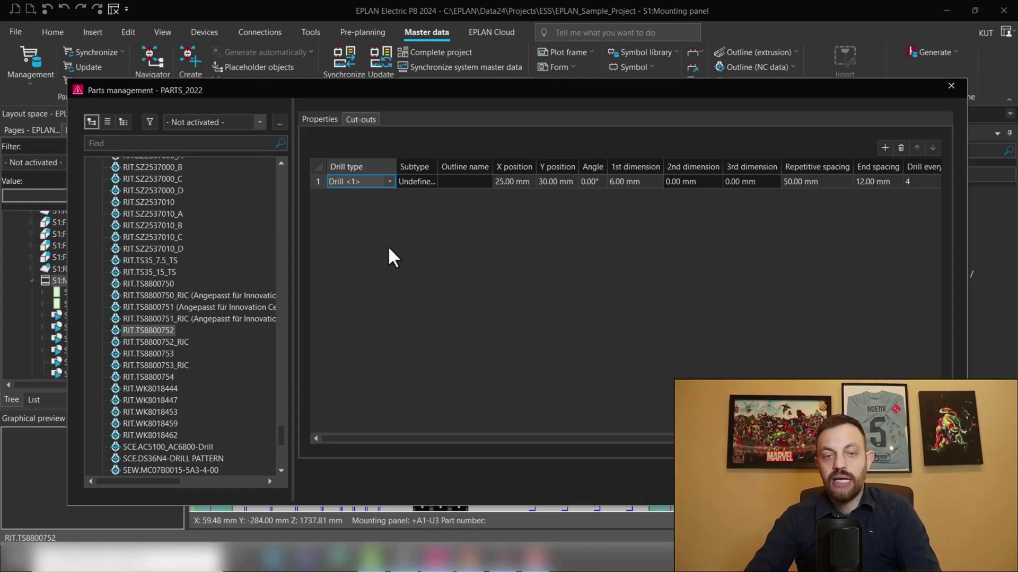
left_click(709, 231)
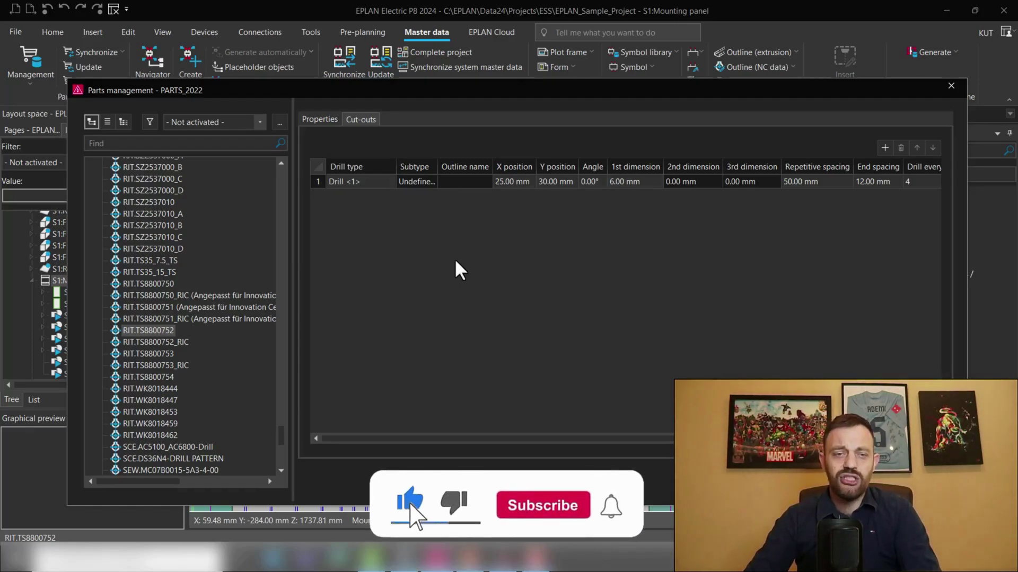
left_click(390, 181)
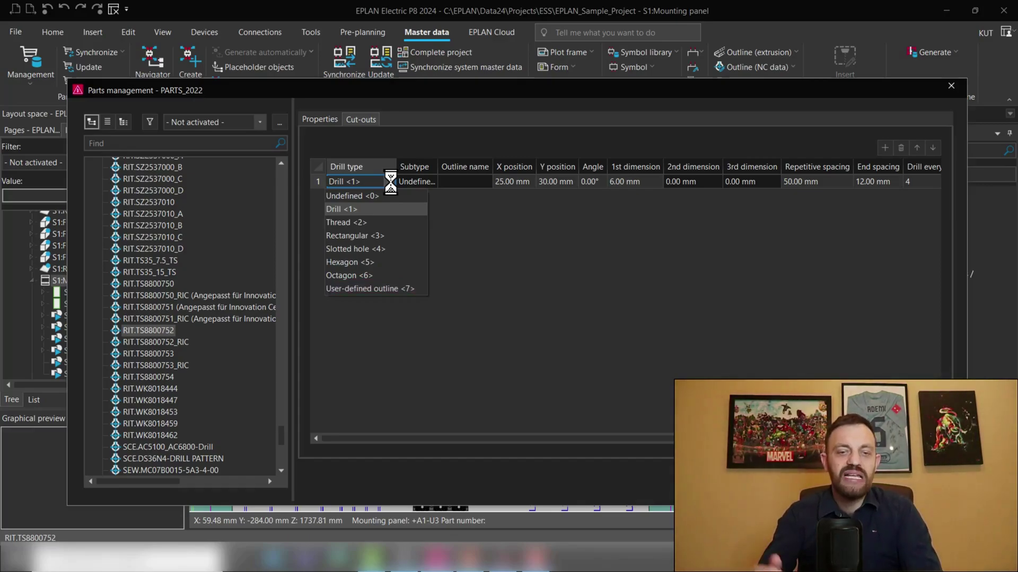
Switch row 1 to Rectangular <3> with Square <1> subtype, then to User-defined outline <7>
left_click(389, 182)
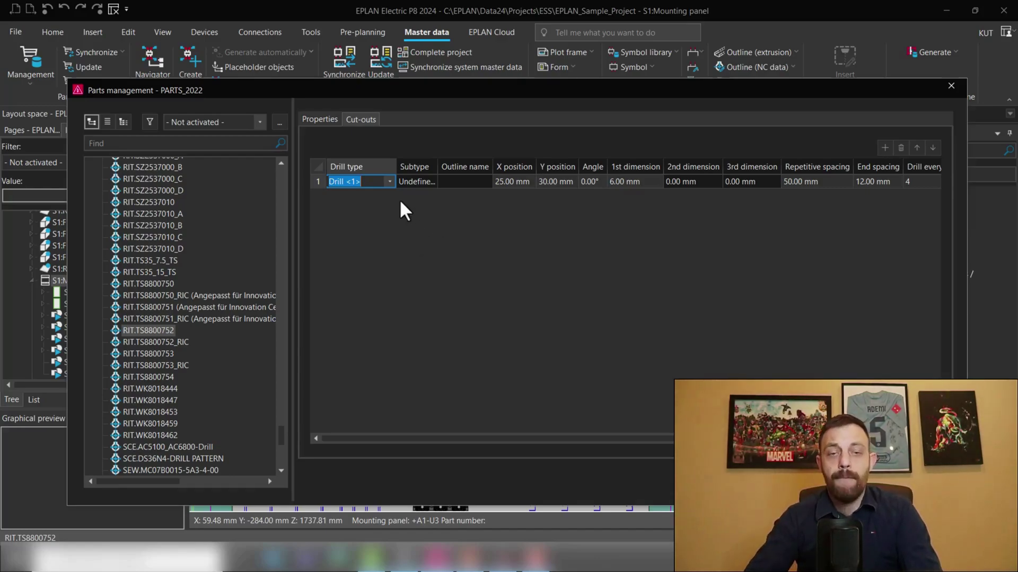
left_click(390, 181)
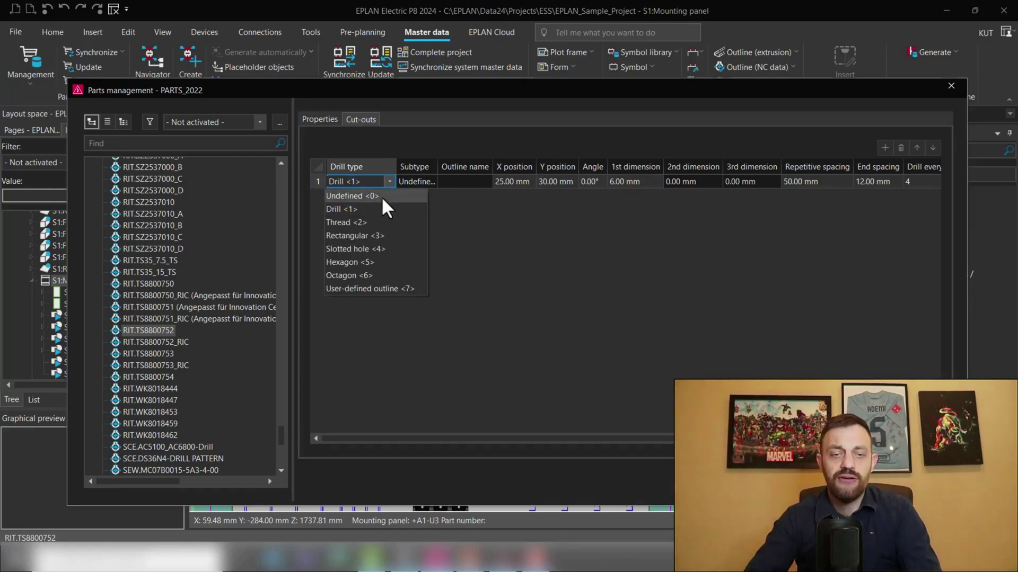
left_click(371, 239)
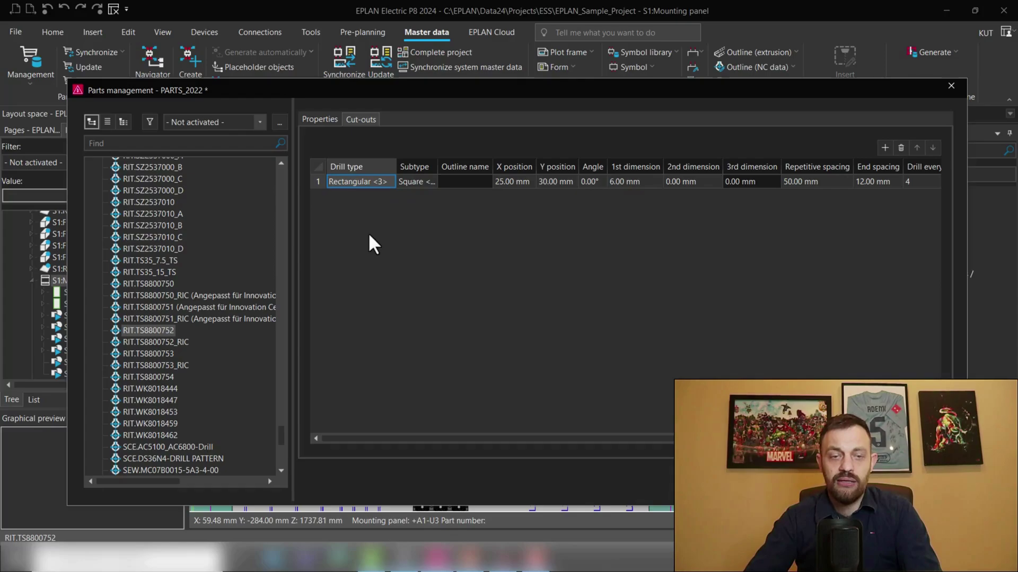
left_click(430, 182)
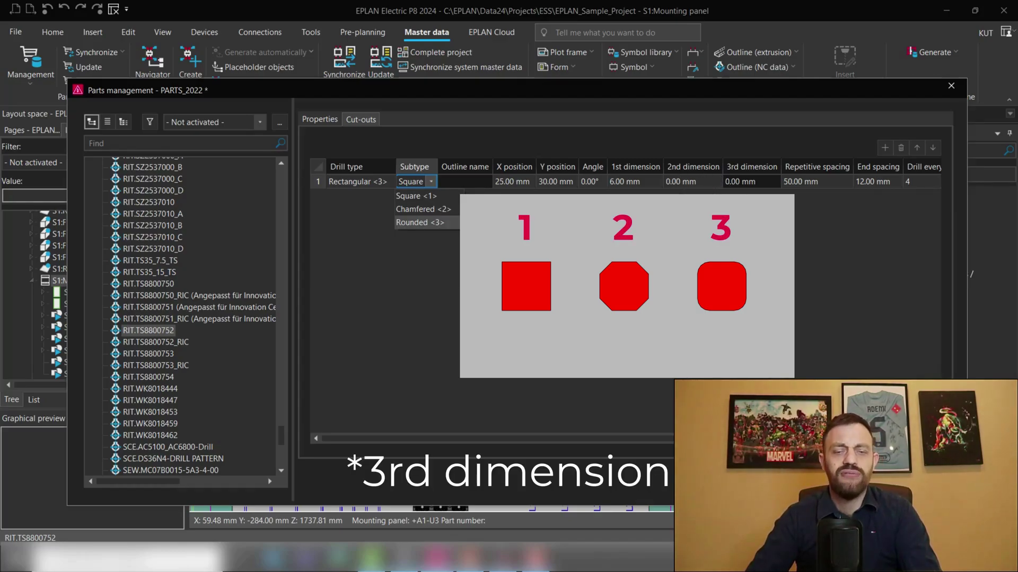
left_click(423, 183)
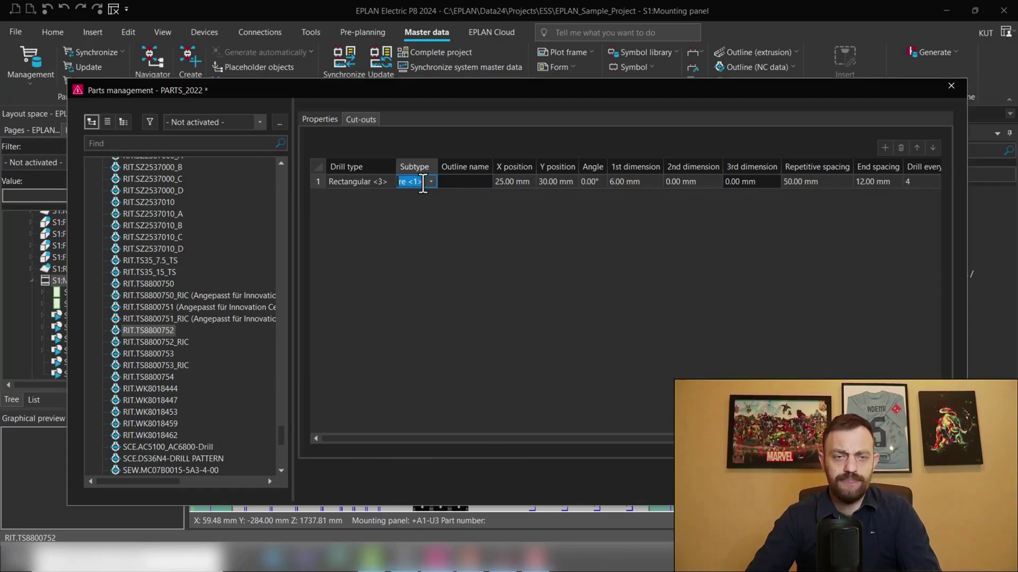
left_click(390, 180)
left_click(390, 180)
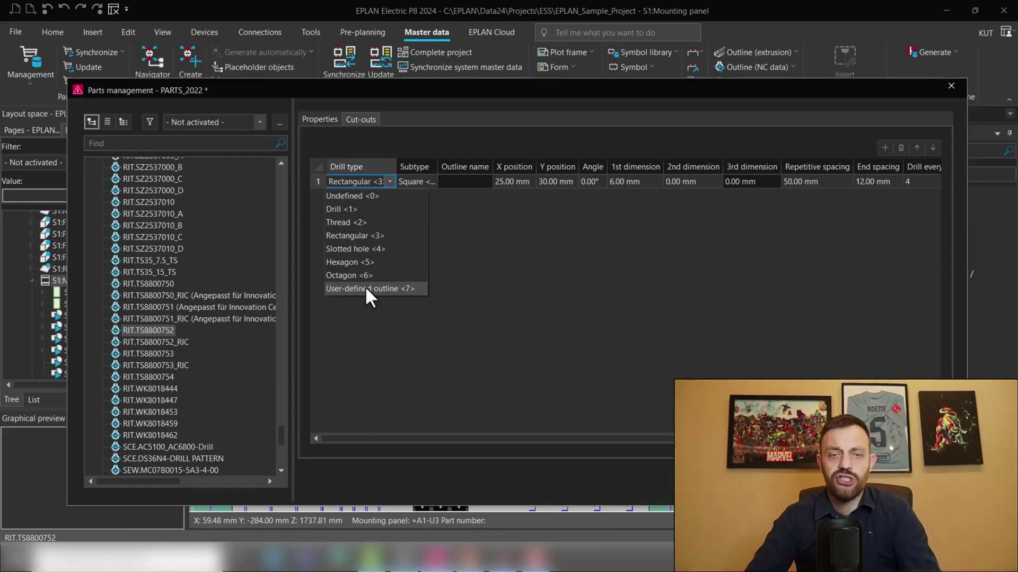
left_click(365, 289)
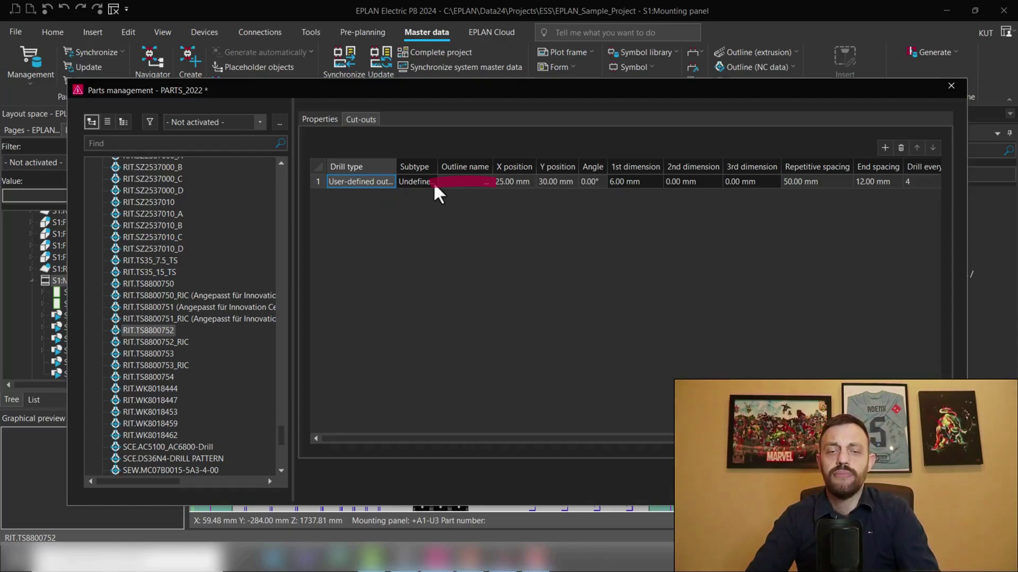
Set row 1's drill type back to Drill <1>, keeping 6.00 mm and 50.00 mm spacing
left_click(382, 181)
left_click(377, 212)
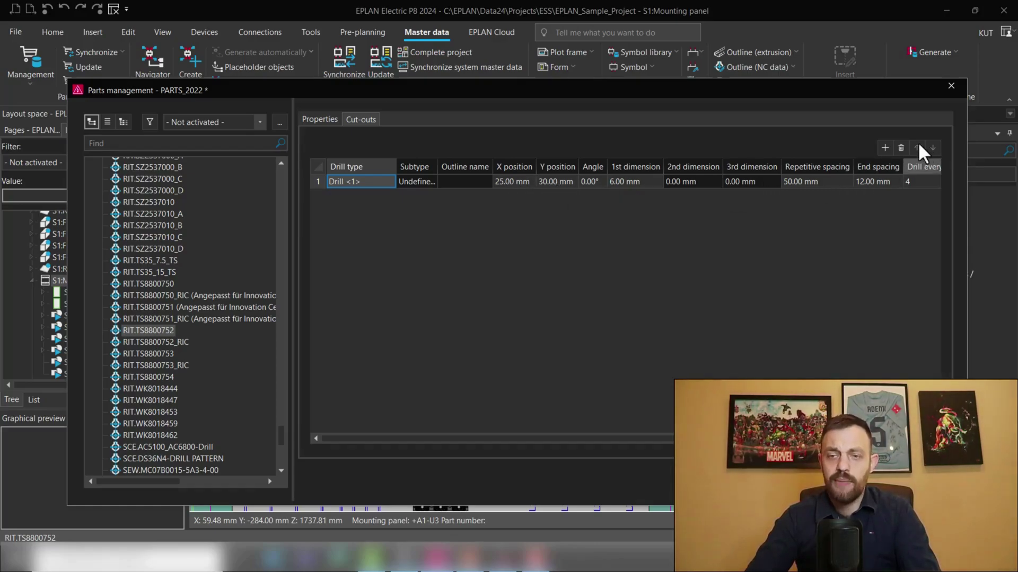
left_click(885, 148)
left_click(884, 148)
left_click(885, 148)
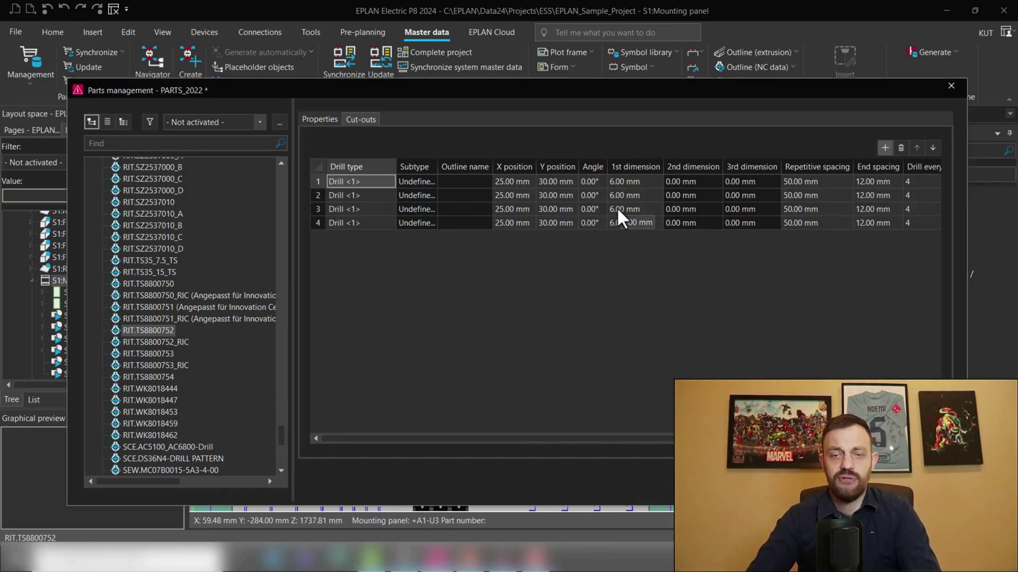
left_click(317, 196)
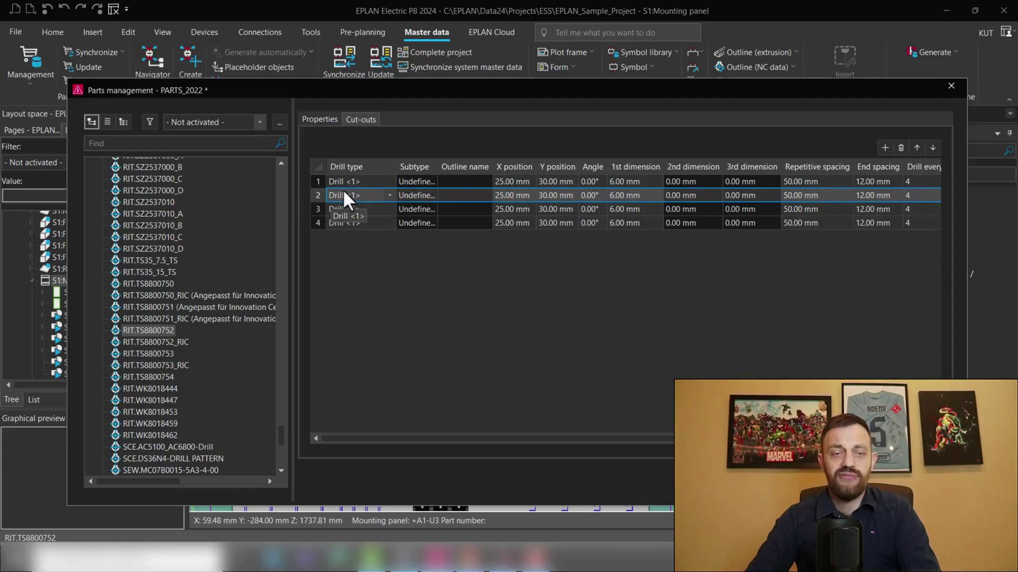
left_click(901, 148)
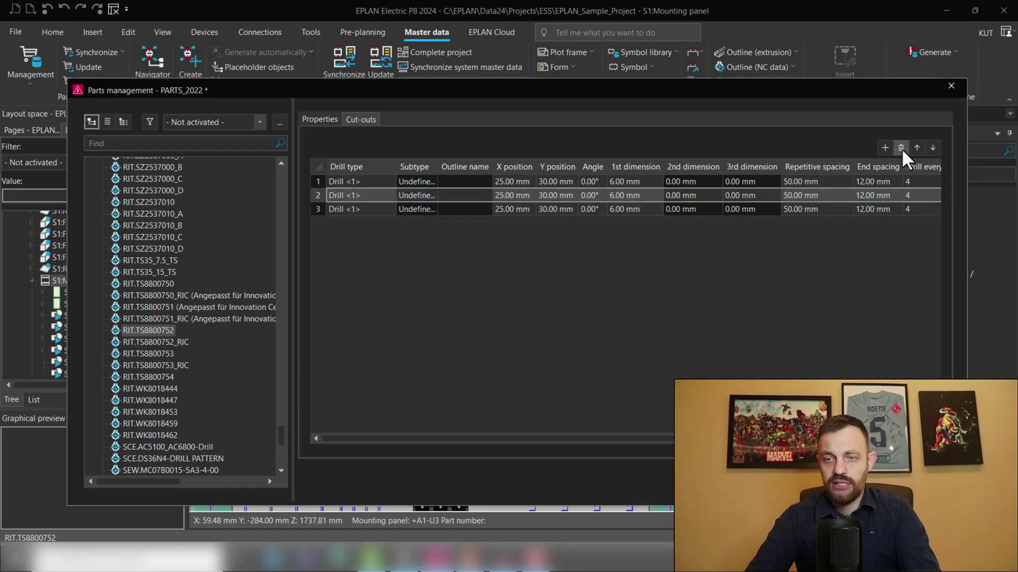
left_click(901, 148)
left_click(900, 148)
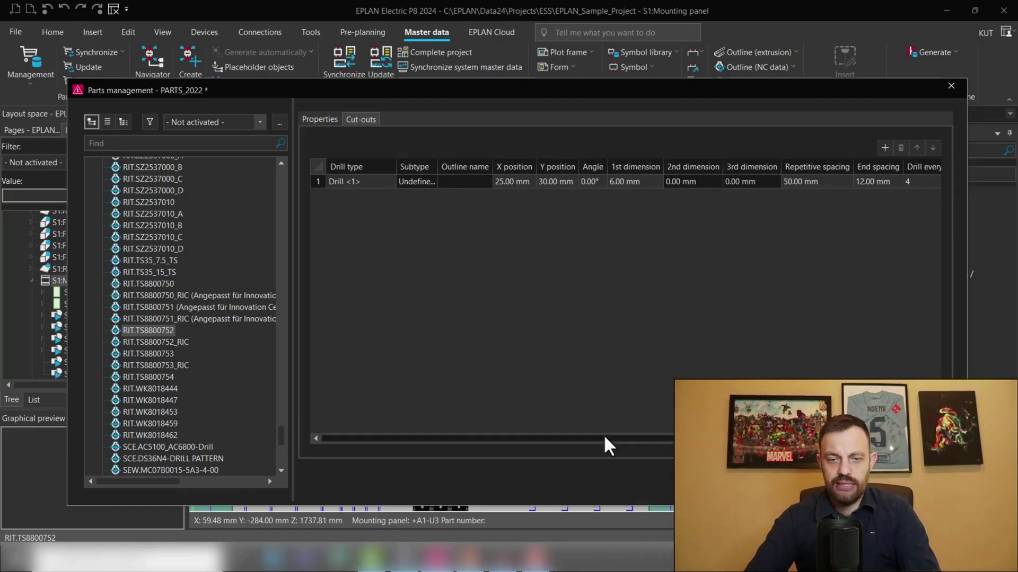
Scroll the Cut-outs table right to reveal 12.00 mm end spacing and drilling every 4th hole
left_click_drag(603, 438, 683, 438)
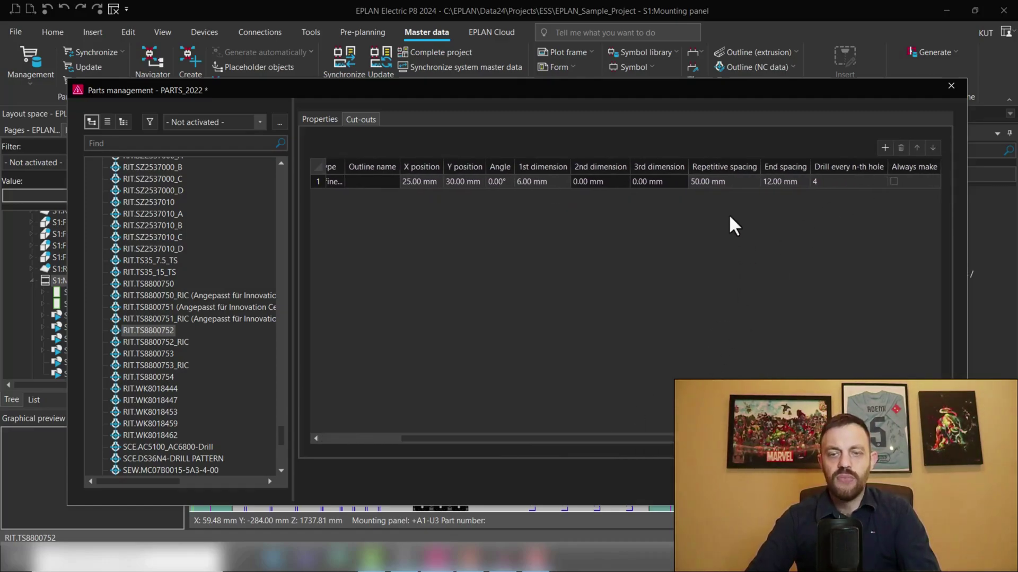